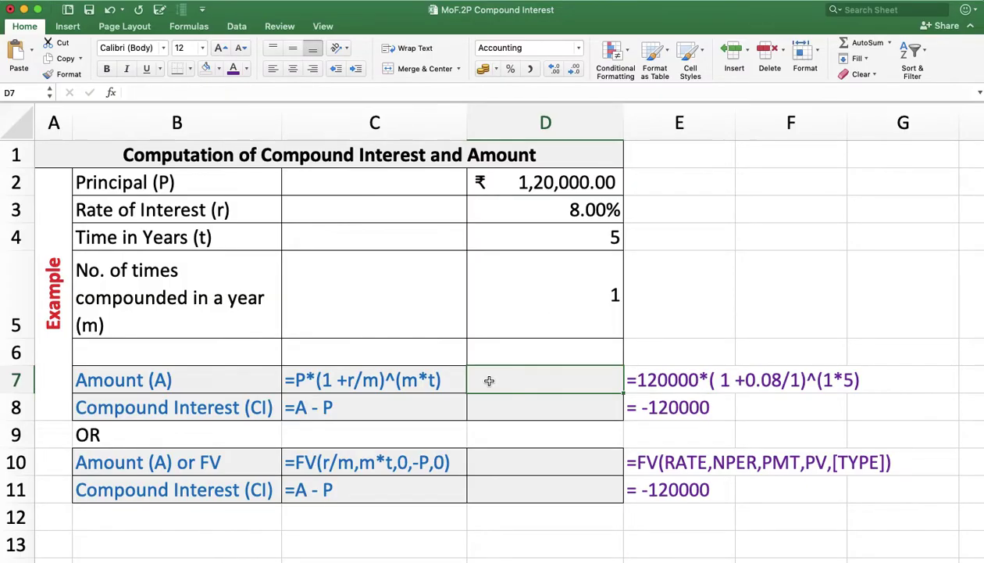
Enter =D2*(1+D3/D5)^(D5*D4) in D7, giving an Amount of ₹1,76,319.37.
double_click(489, 380)
text(=)
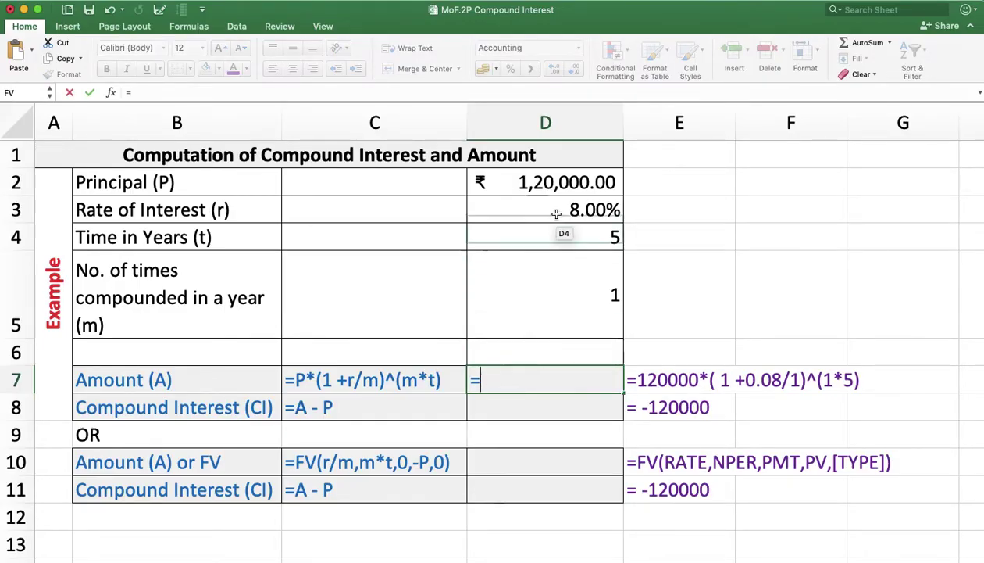
click(544, 182)
text(*)
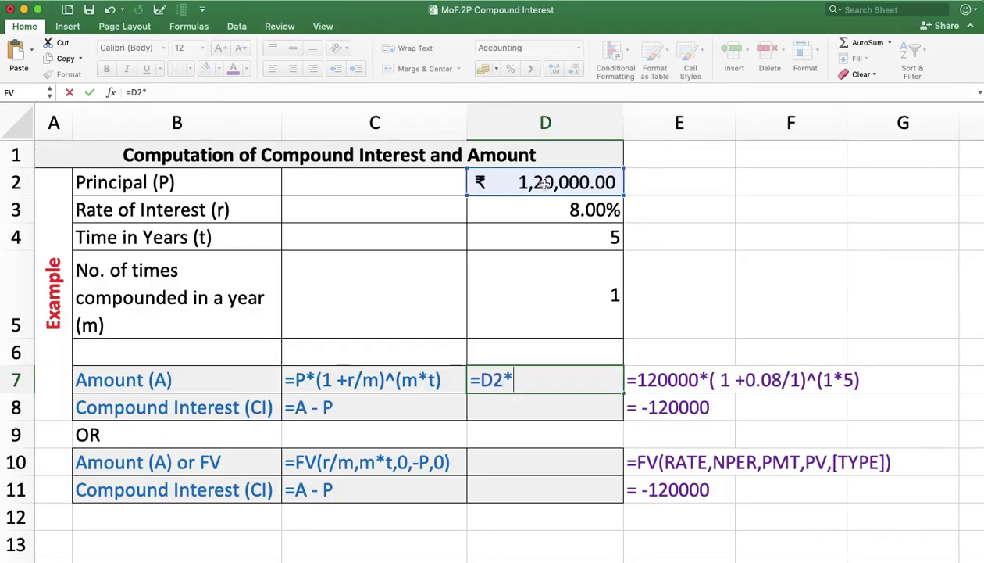
text((1+)
click(568, 207)
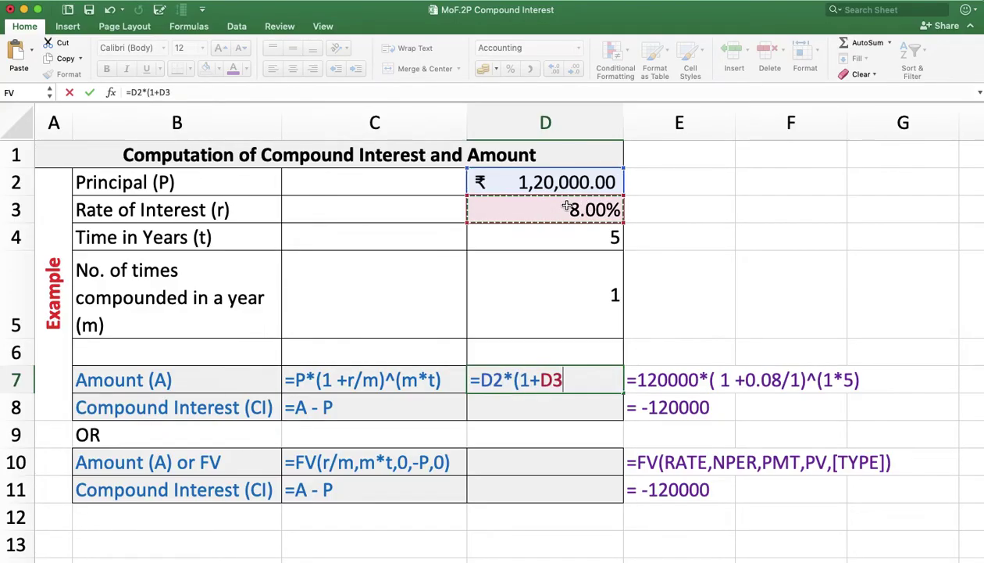
text(/)
click(581, 272)
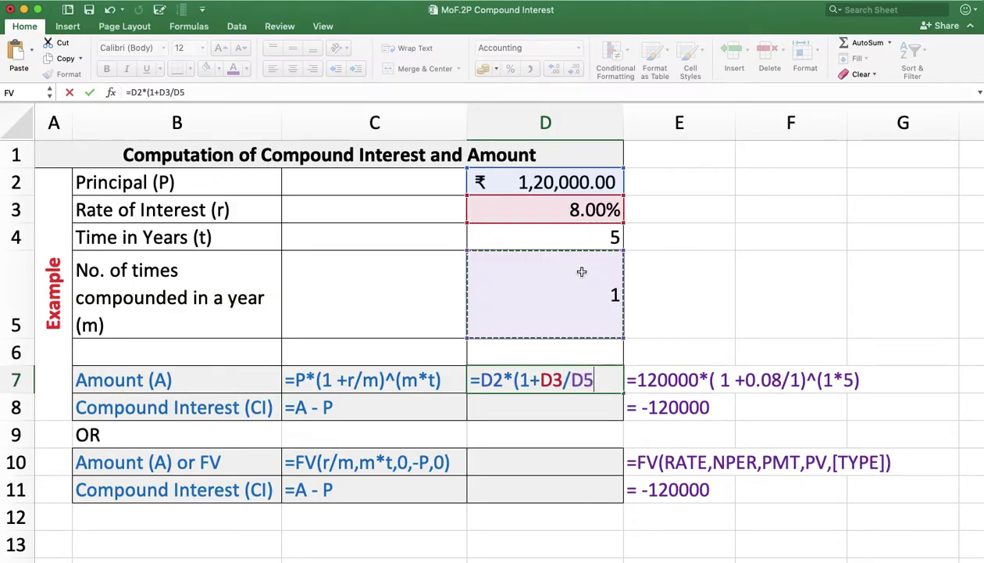
text())
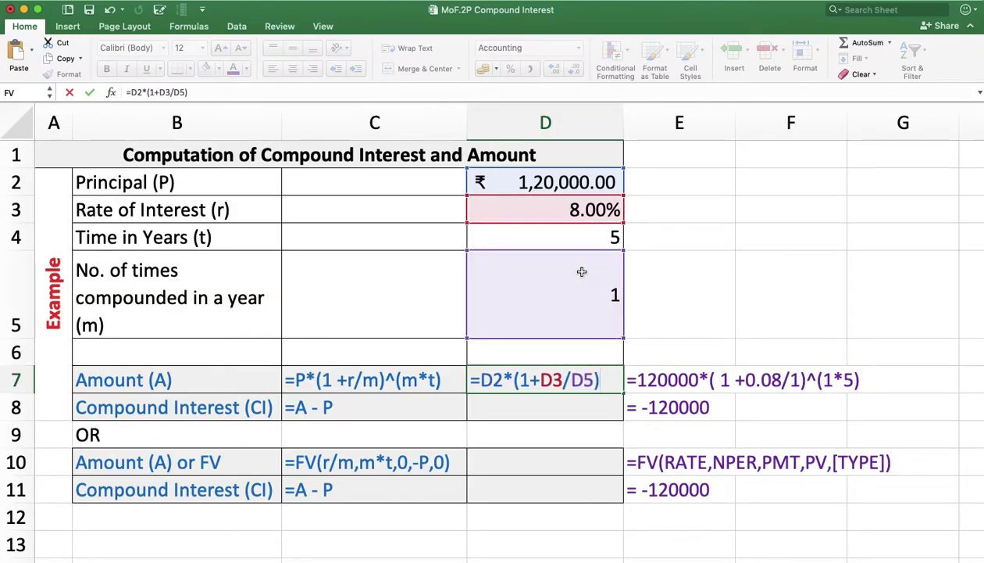
text(^()
click(582, 275)
text(*)
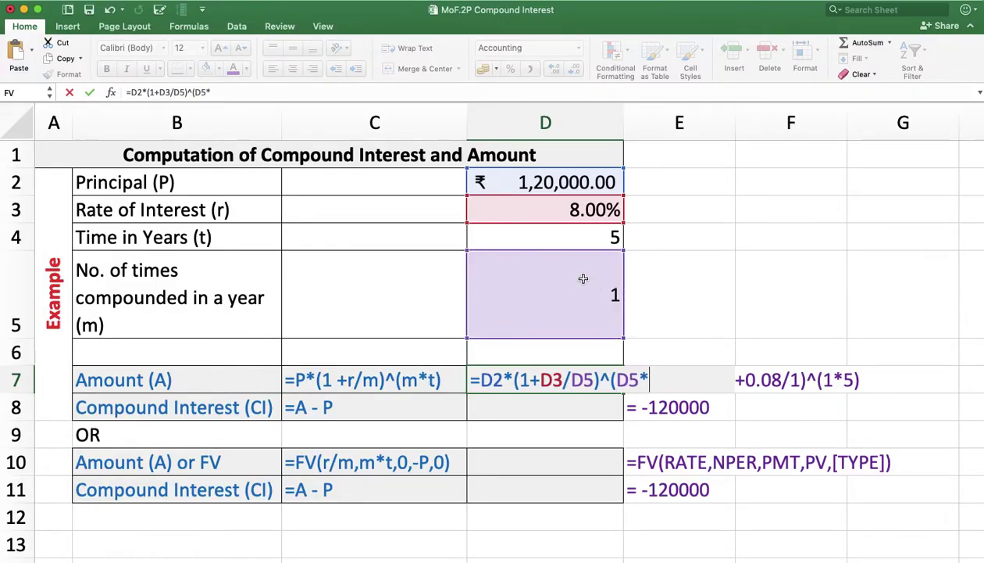
click(574, 240)
text())
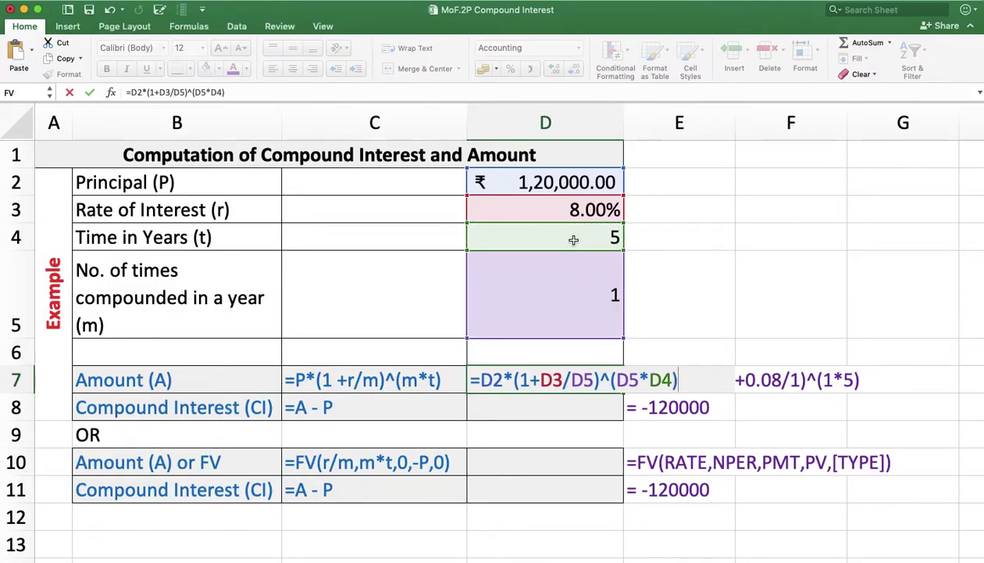
key(Return)
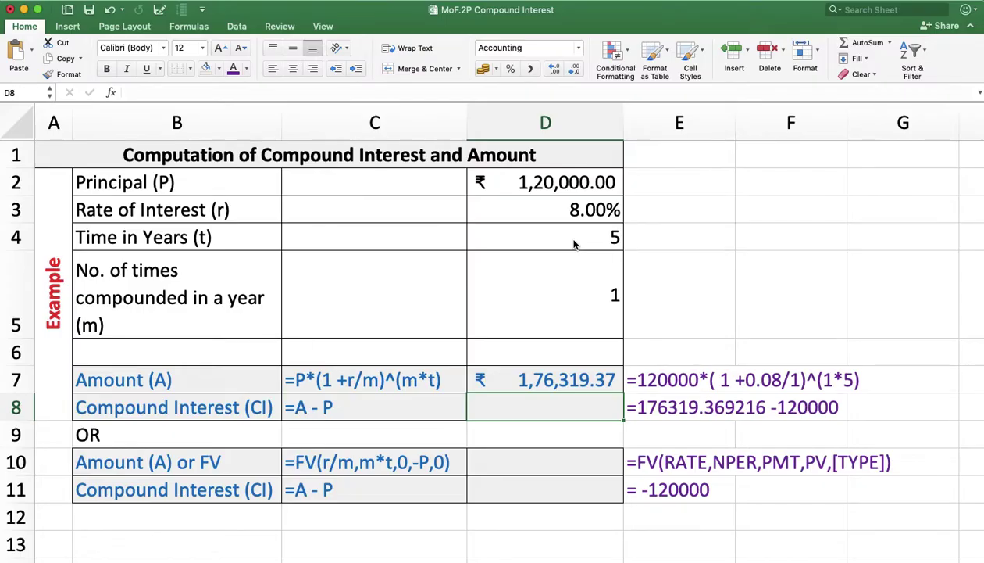
Enter =D7-D2 in D8 so Compound Interest shows ₹ 56,319.37.
text(=)
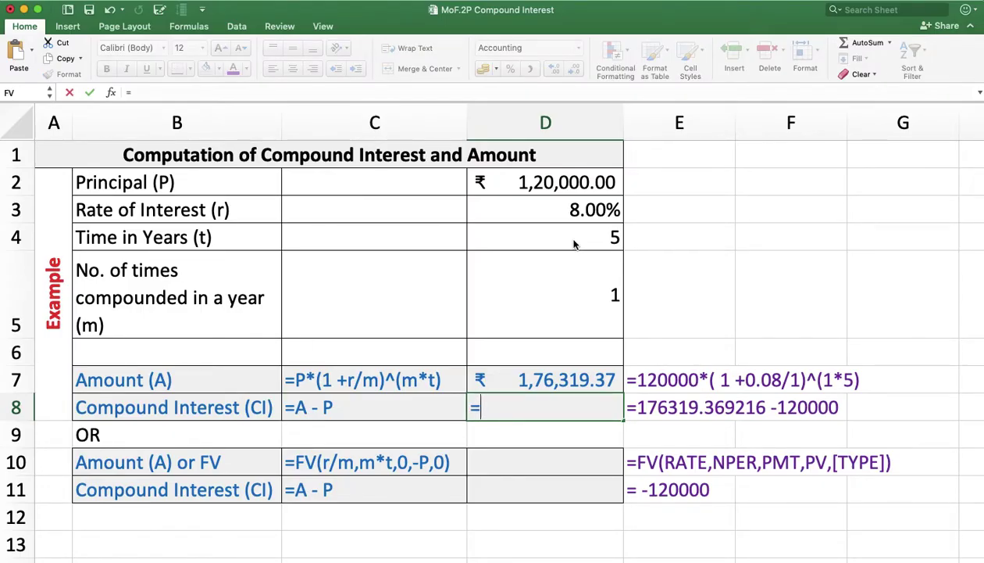
click(523, 380)
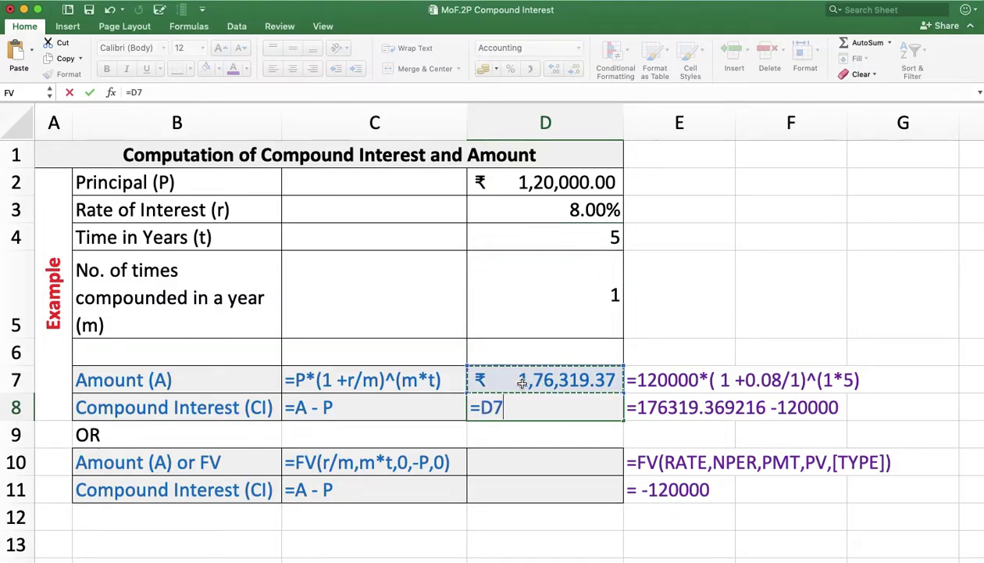
text(-)
click(521, 182)
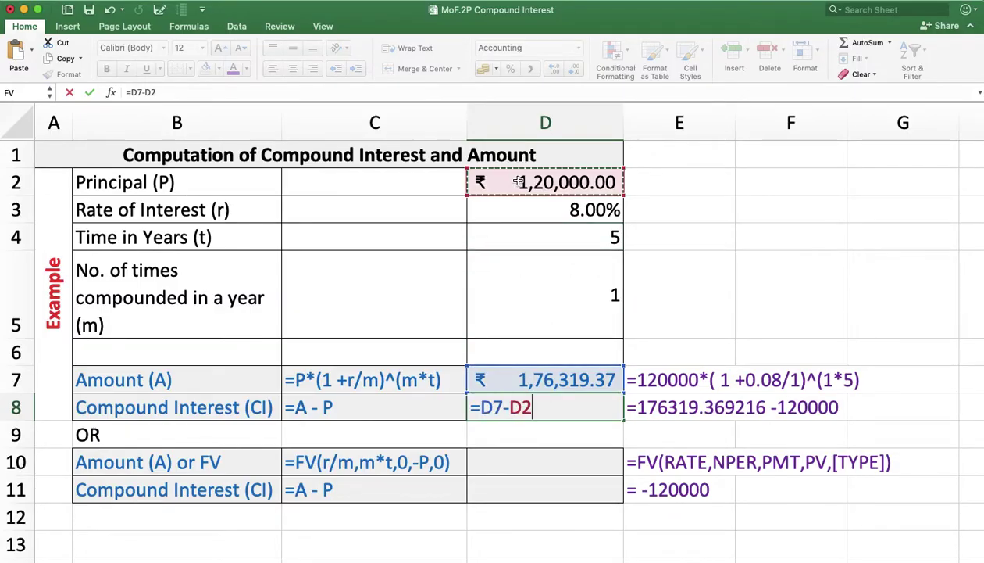
key(Return)
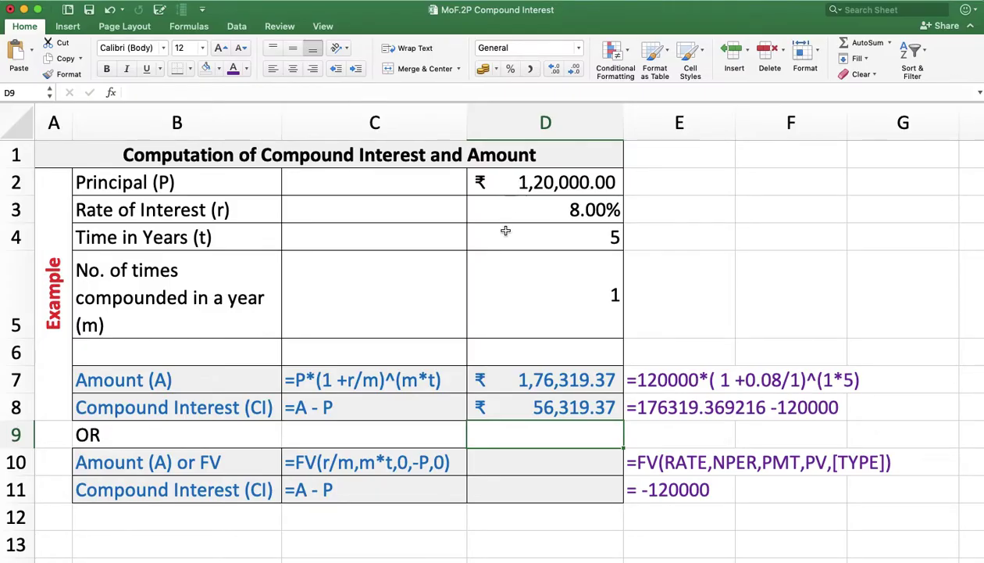
Start an FV function in D10, removing the stray D11 reference.
click(483, 471)
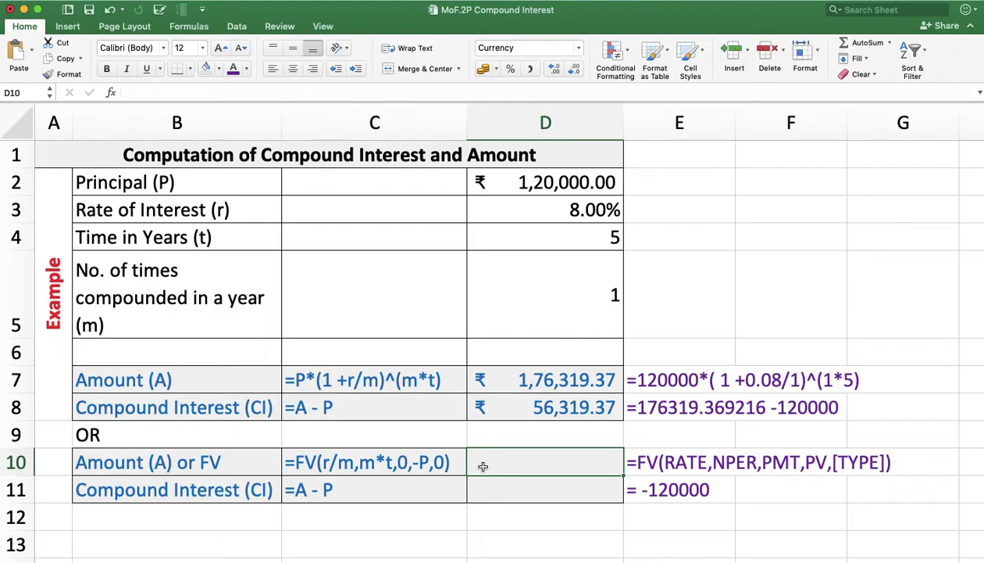
text(=)
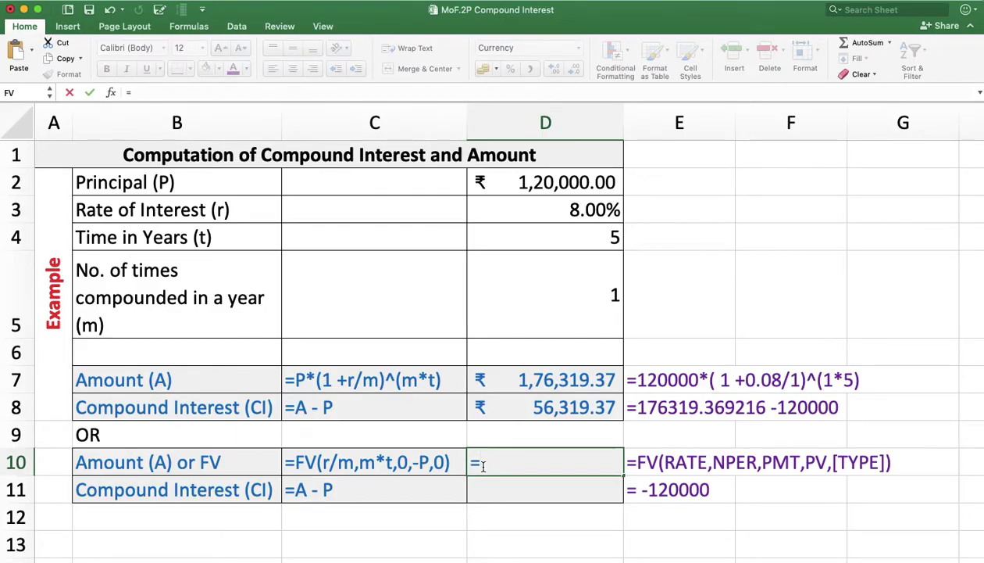
text(FV)
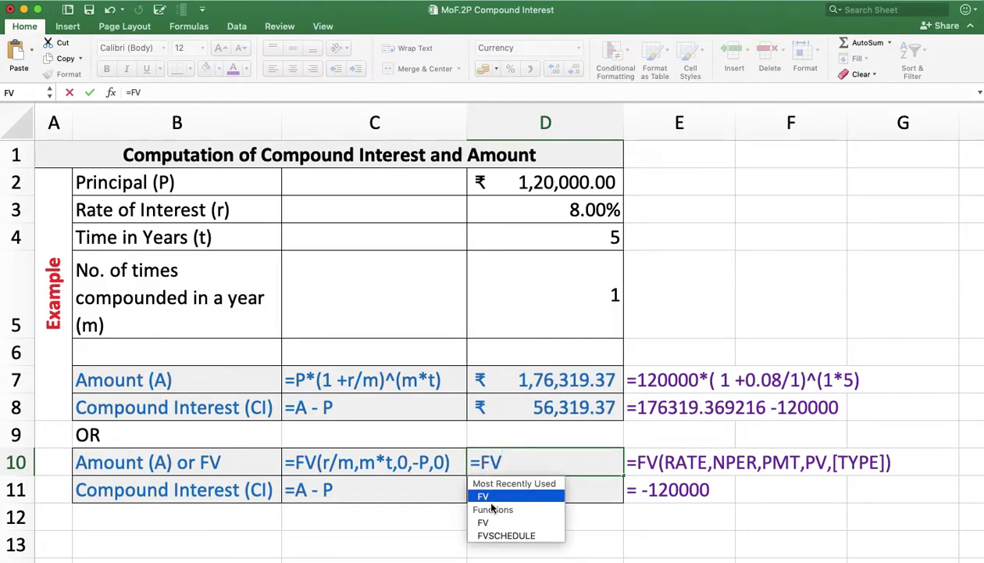
double_click(493, 496)
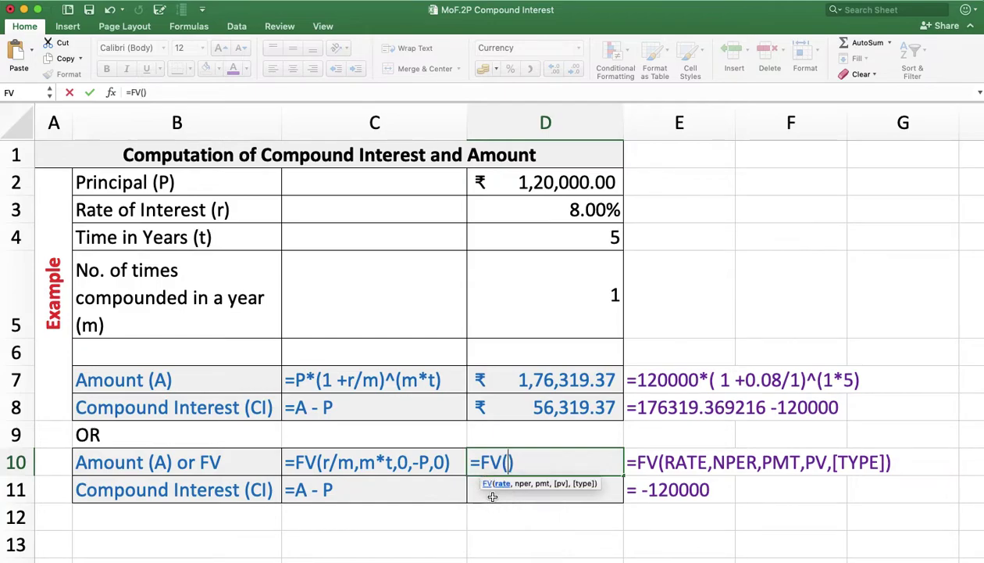
click(493, 497)
key(BackSpace)
key(BackSpace)
key(BackSpace)
Fill the FV arguments D3/D5, D5*D4, 0, -D2 to return ₹1,76,319.37.
click(548, 211)
text(/)
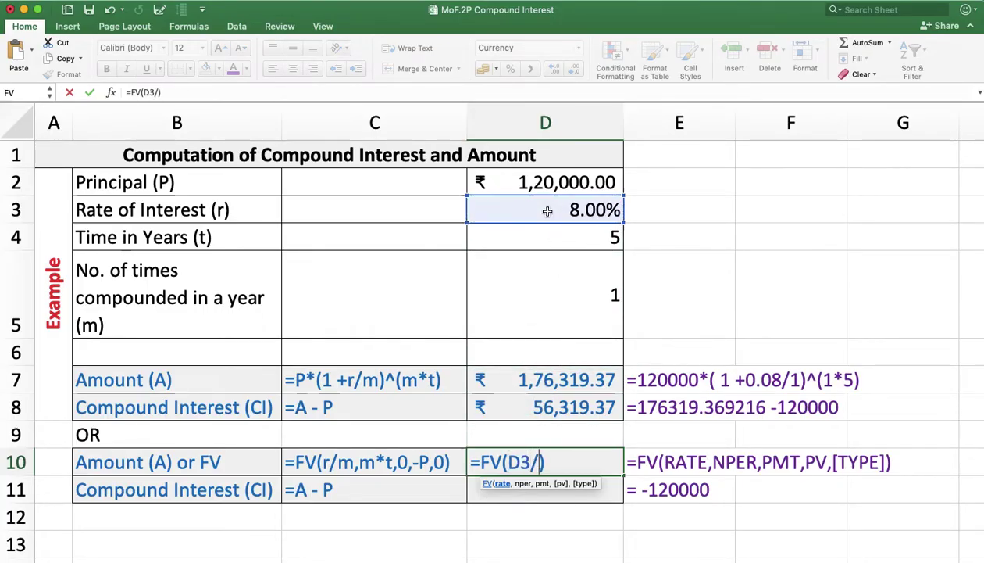
click(580, 265)
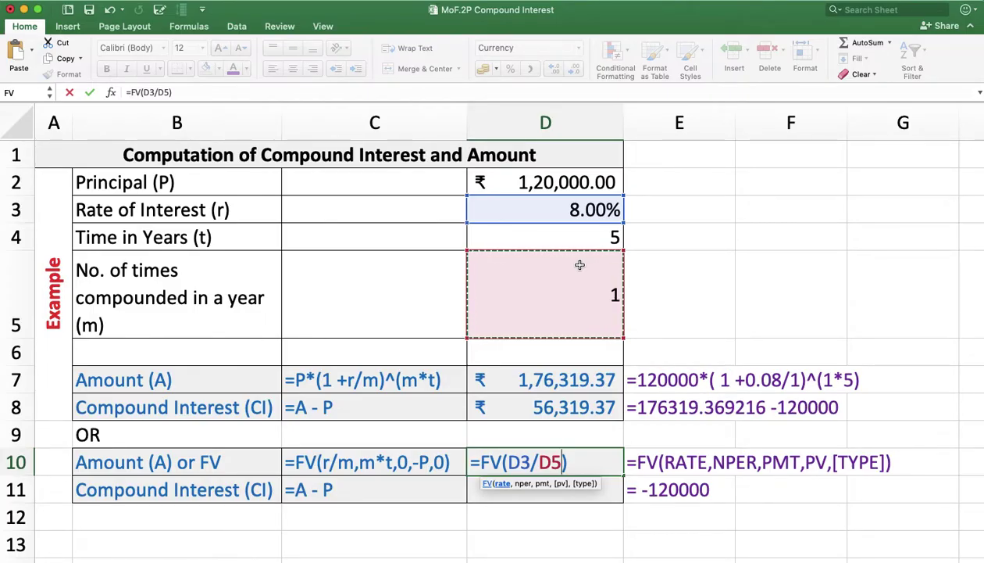
text(,)
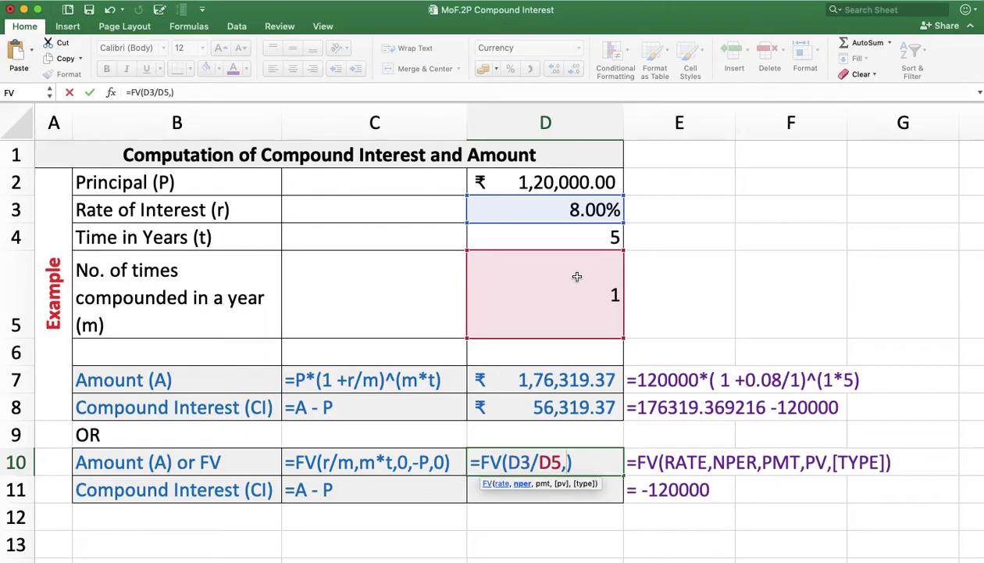
click(576, 276)
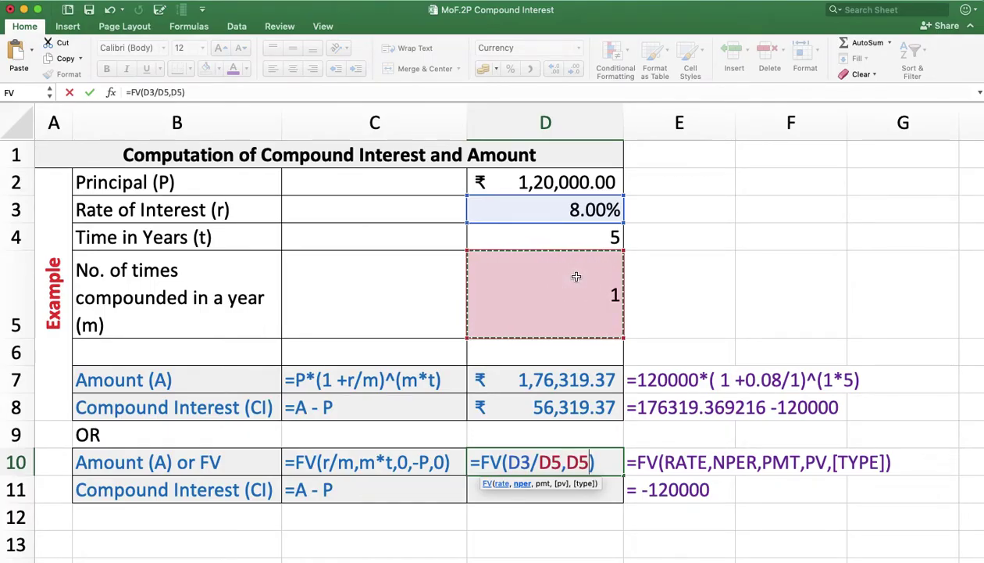
text(*)
click(576, 238)
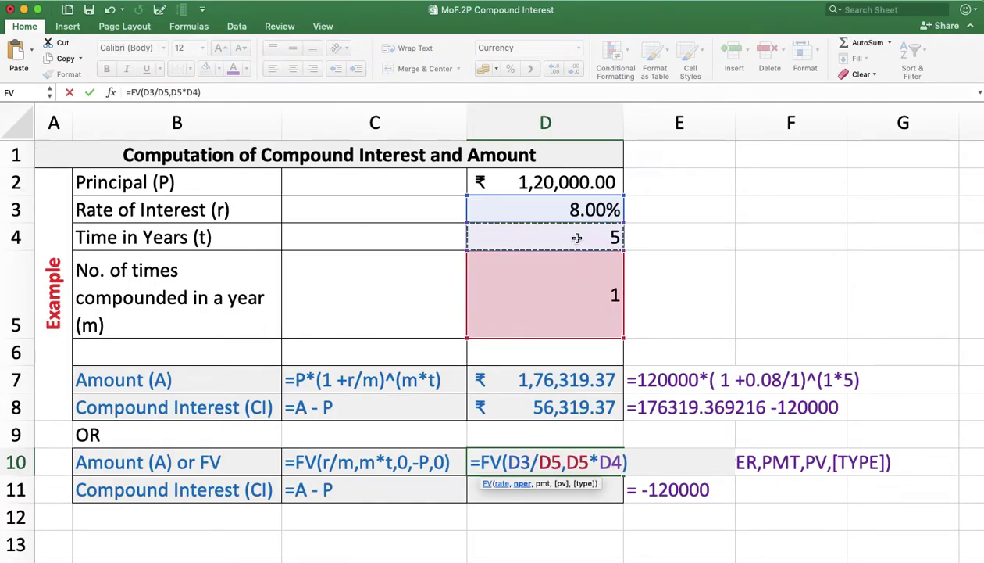
text(,)
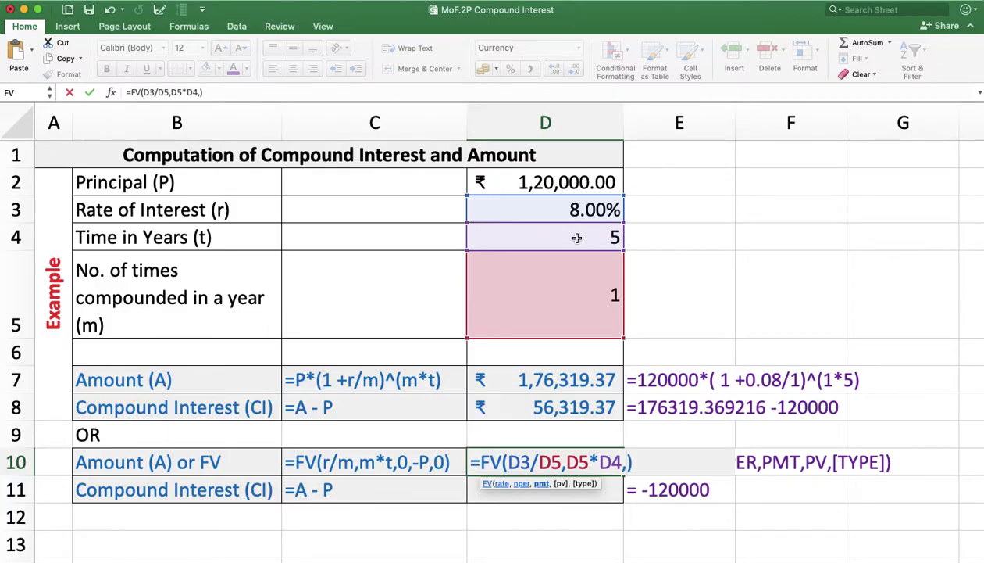
text(0,)
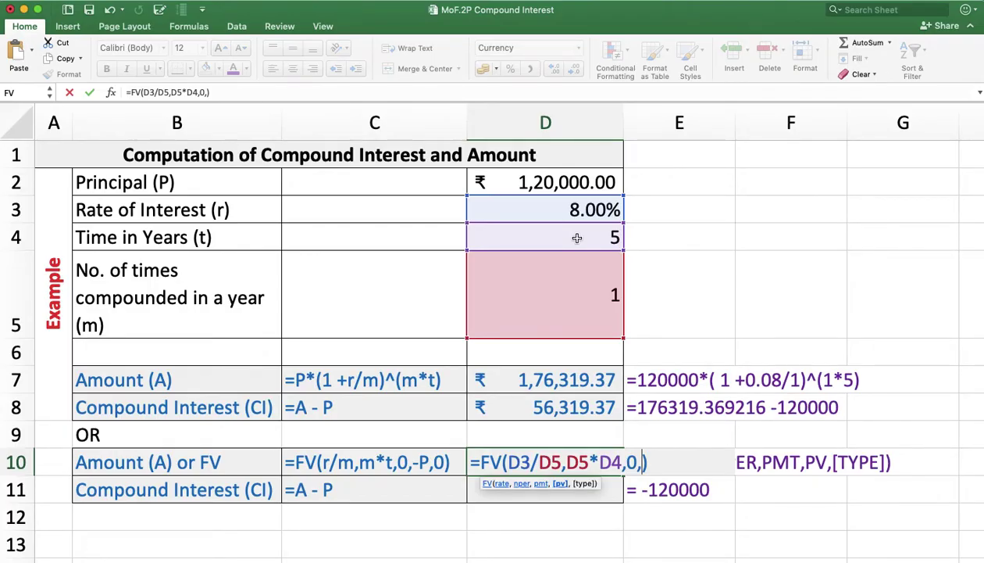
text(-)
click(542, 182)
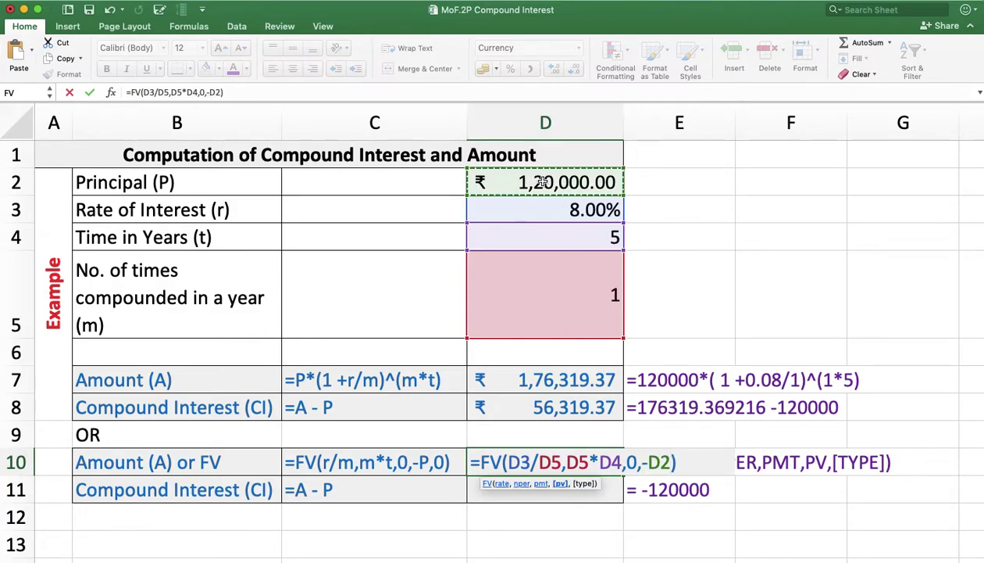
text(,)
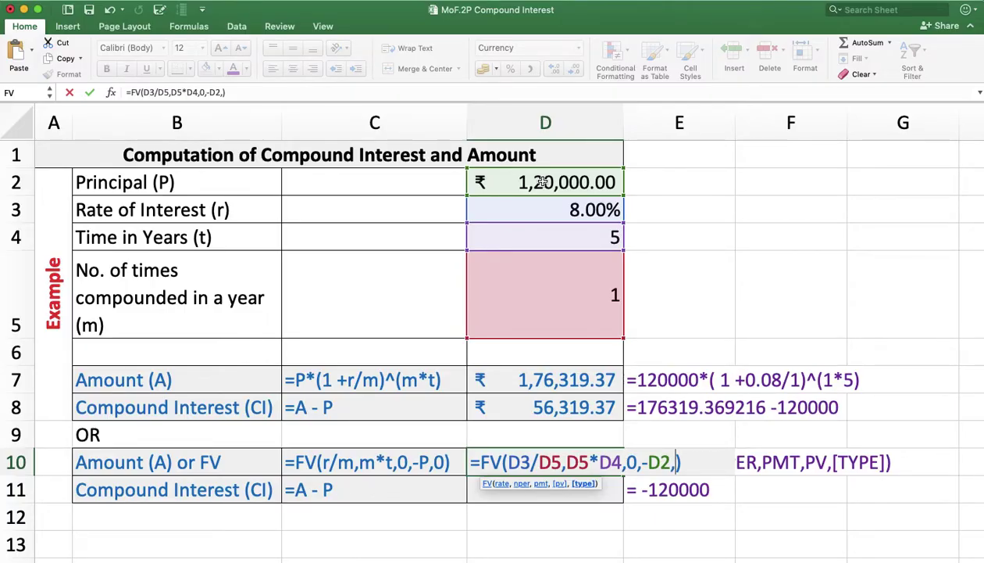
key(Return)
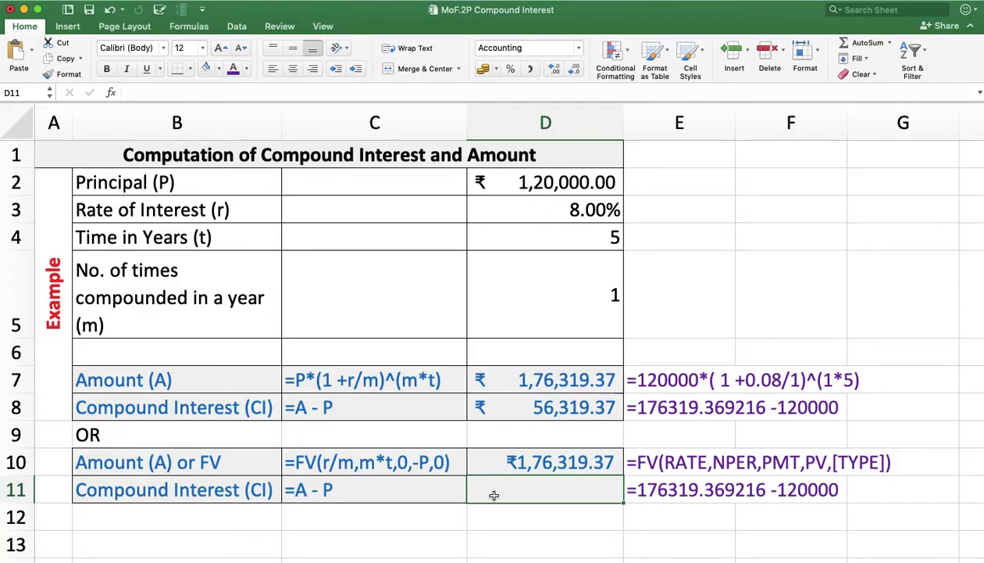
Enter =D10-D2 in D11, giving Compound Interest of ₹ 56,319.37.
text(=)
click(509, 466)
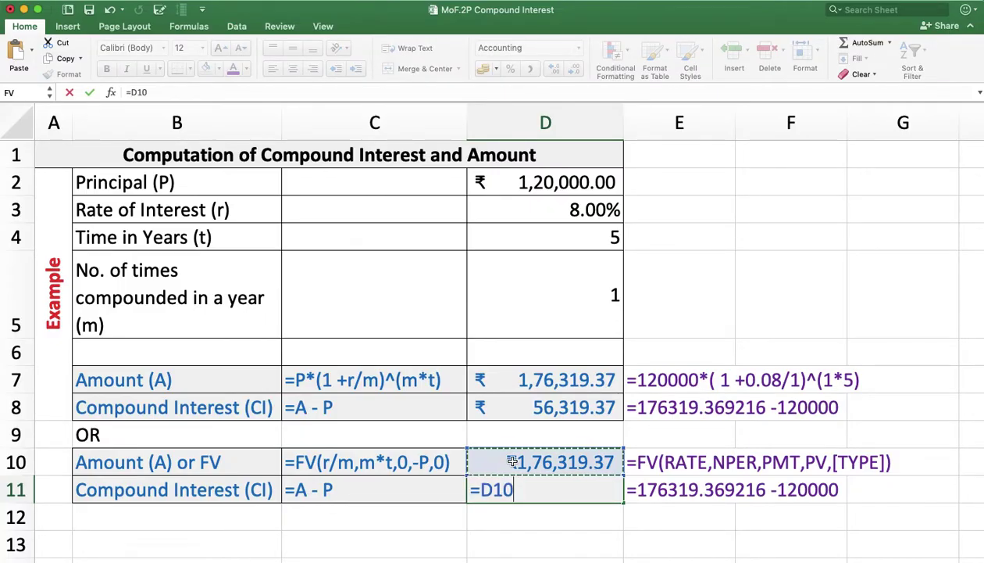
text(-)
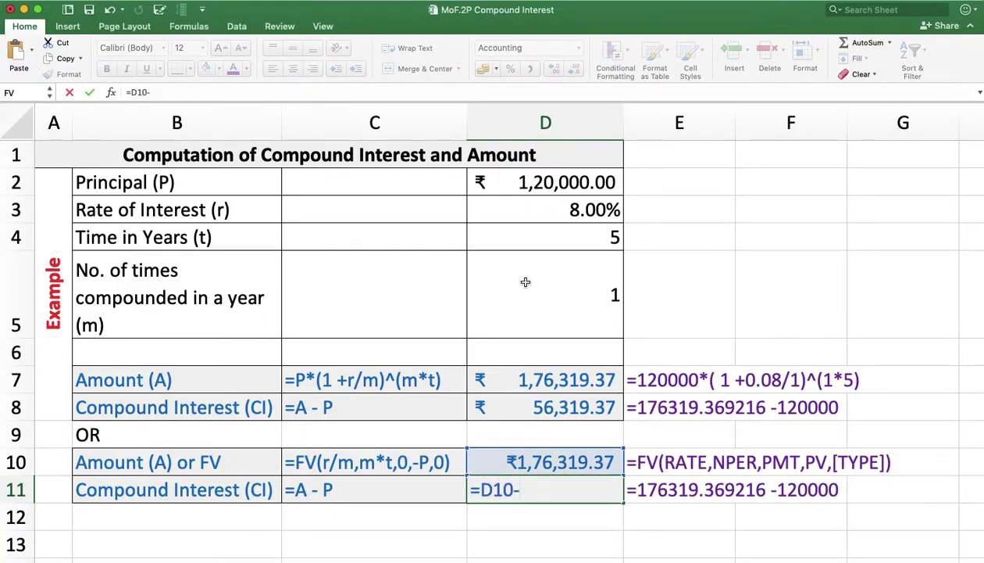
click(532, 185)
key(Return)
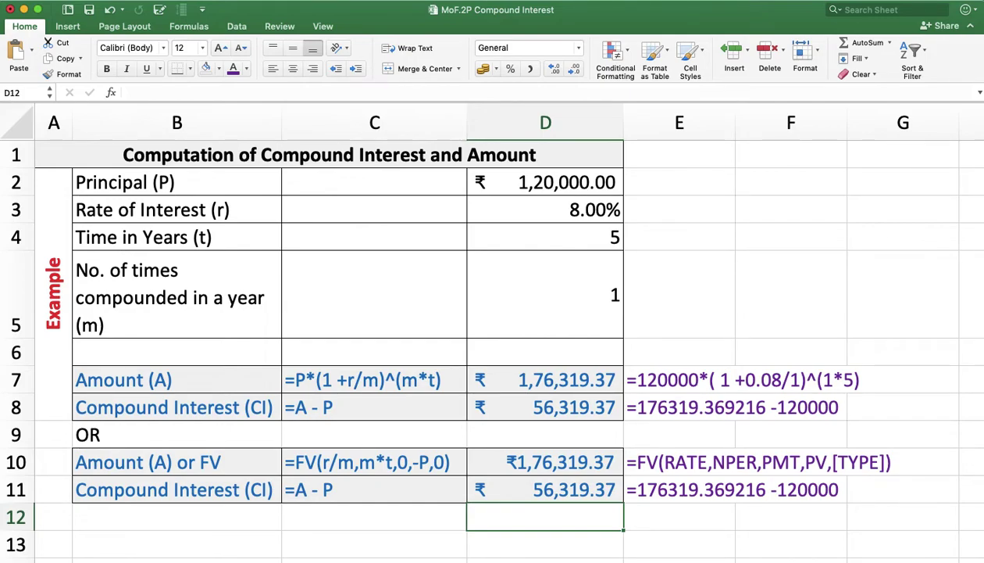
Move to the Computation of Present Value sheet and select D7.
key(ctrl+Page_Down)
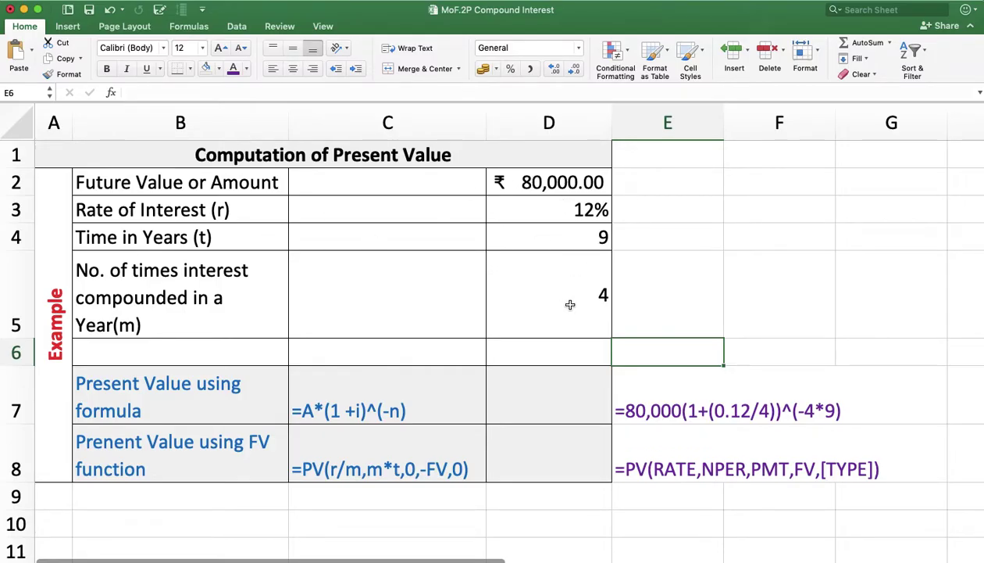
click(535, 401)
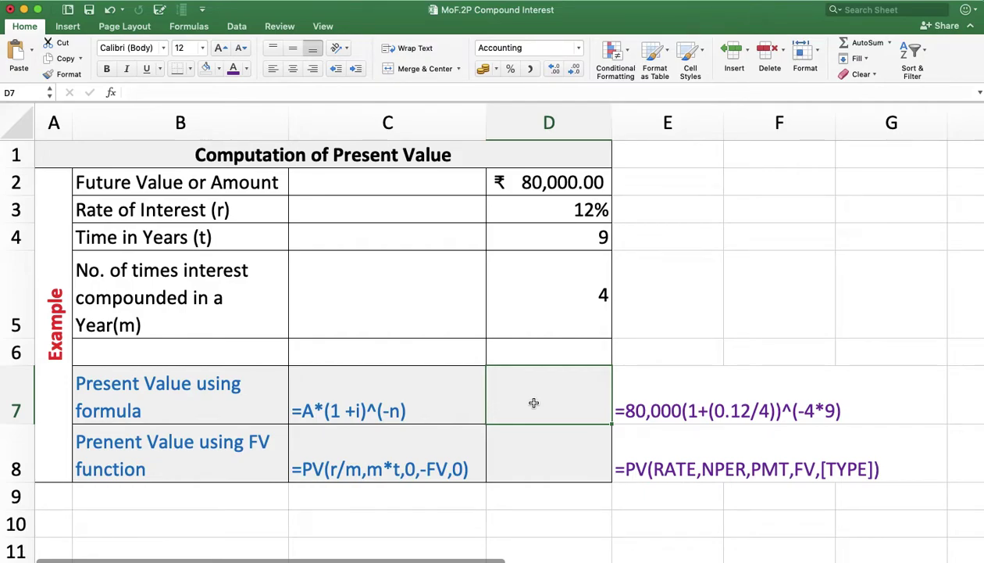
Enter =D2*(1+D3/D5)^(-D5*D4) in D7 for a present value of ₹ 27,602.59.
text(=)
click(558, 181)
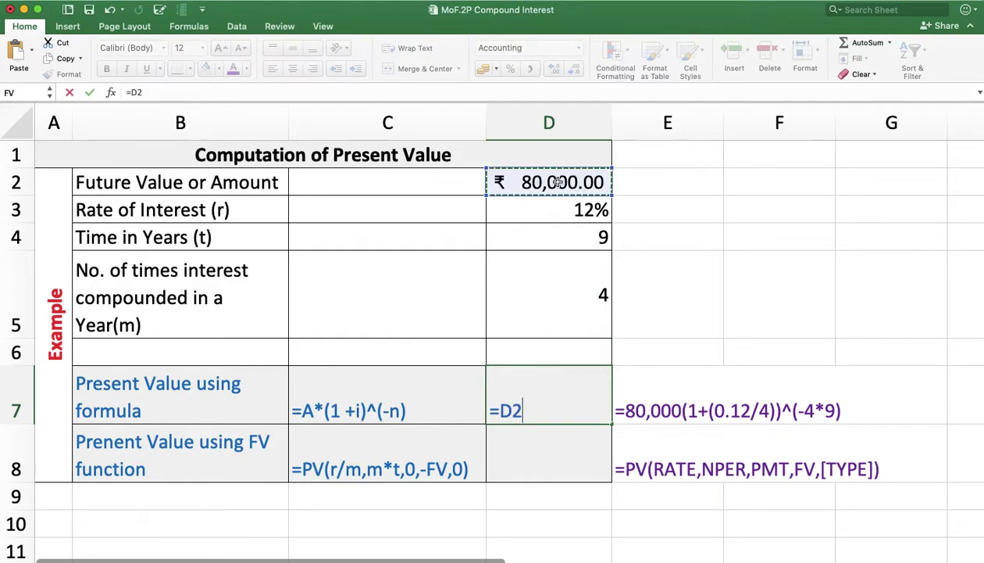
text(*(1)
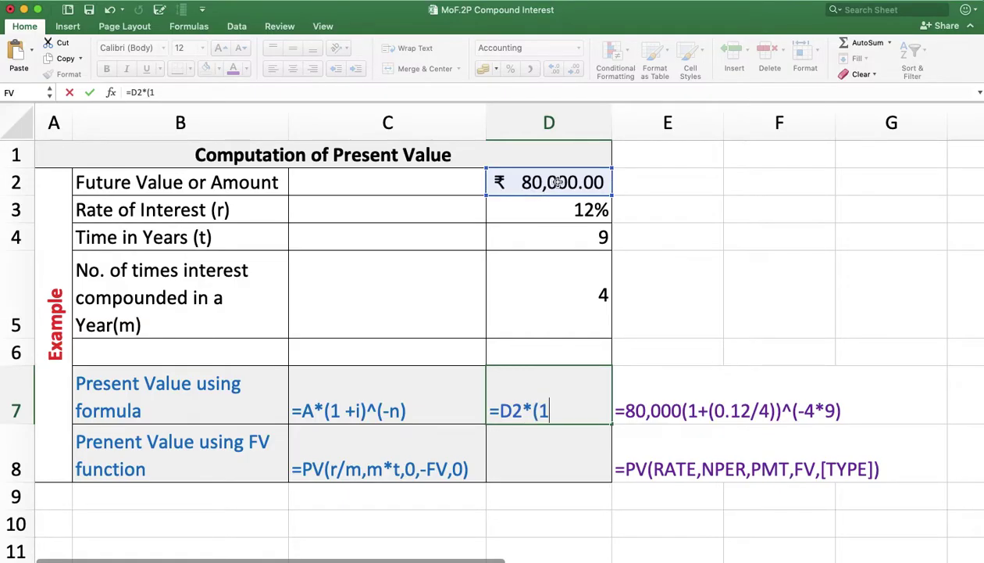
text(+)
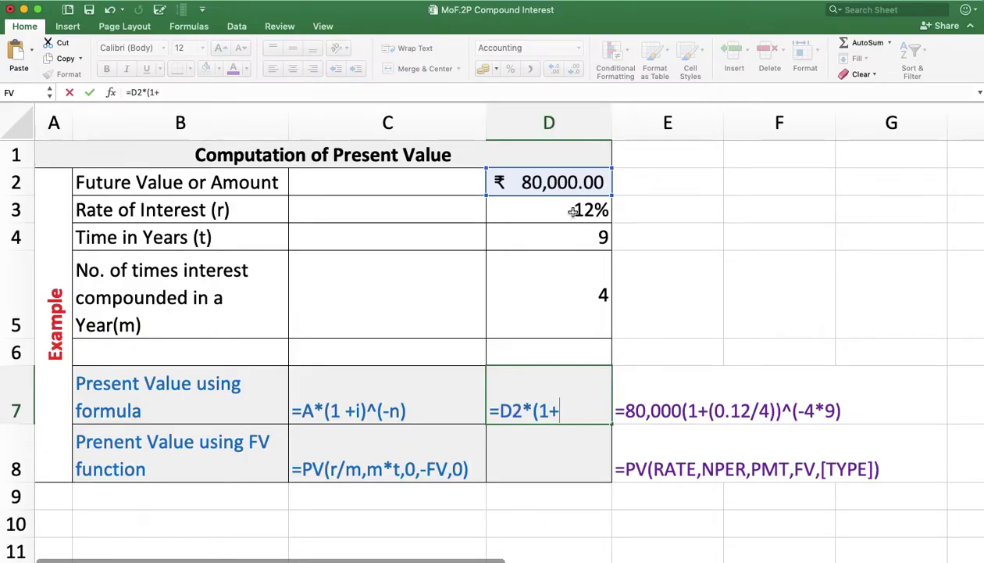
click(572, 211)
text(/)
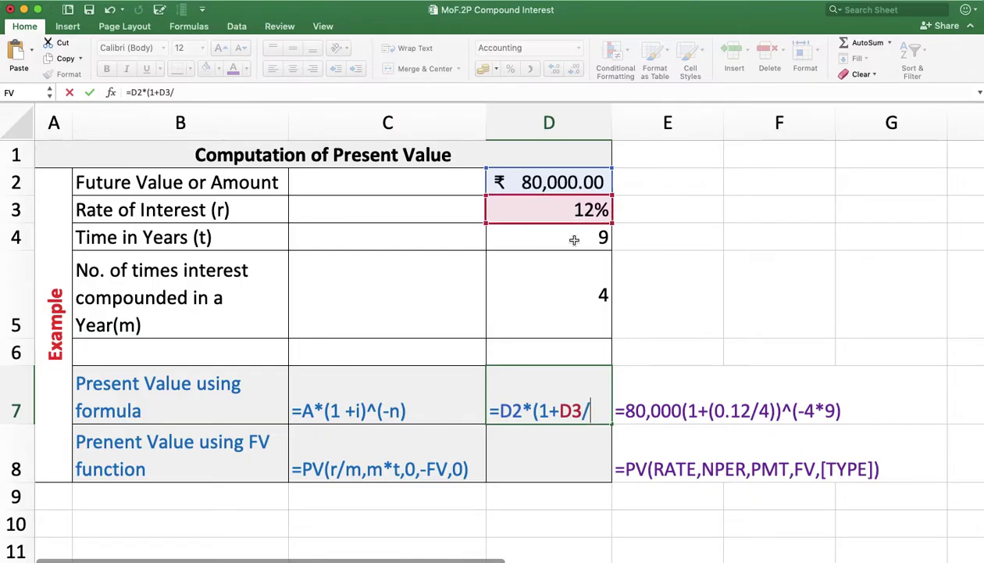
click(578, 272)
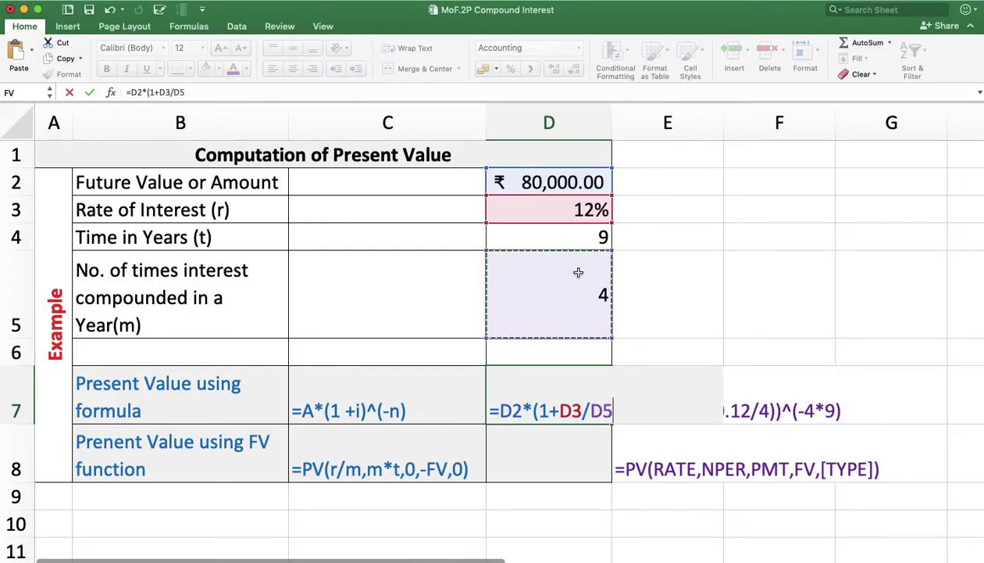
text()^()
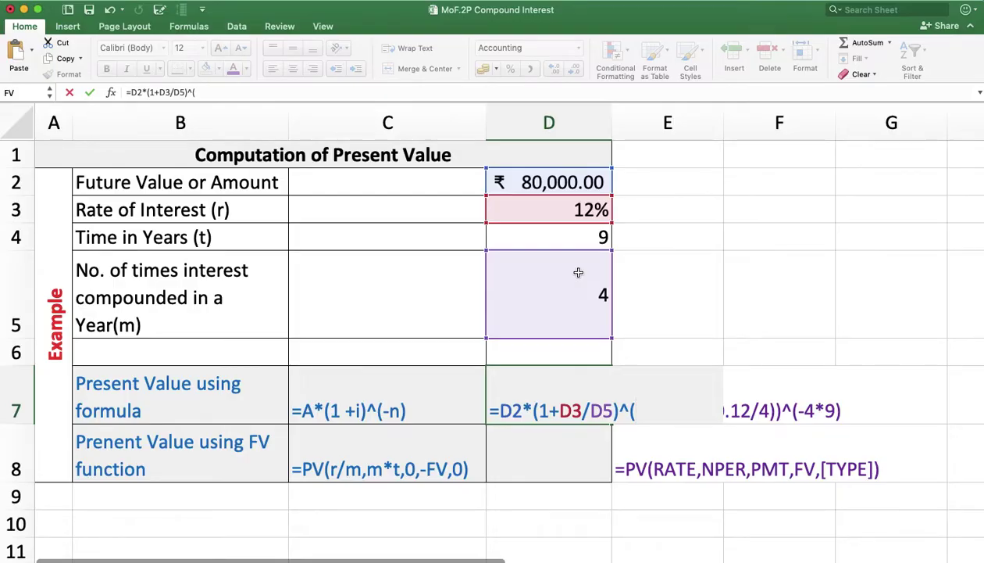
text(-)
click(578, 277)
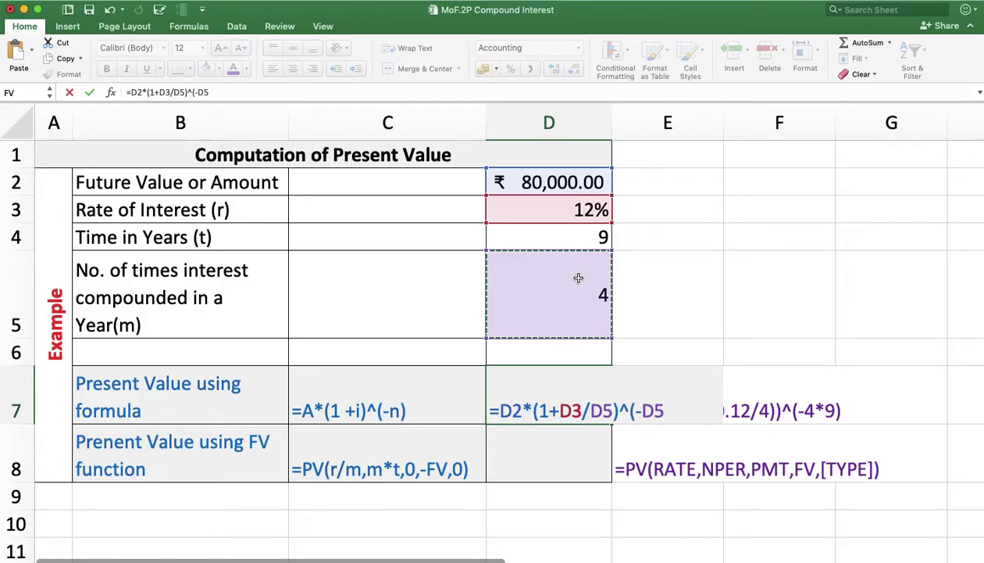
text(*)
click(577, 236)
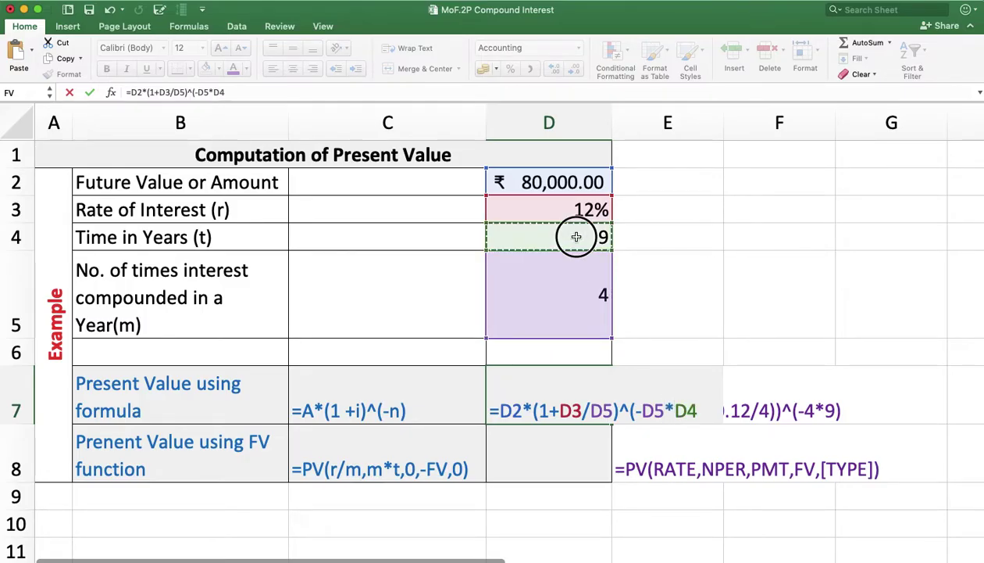
text())
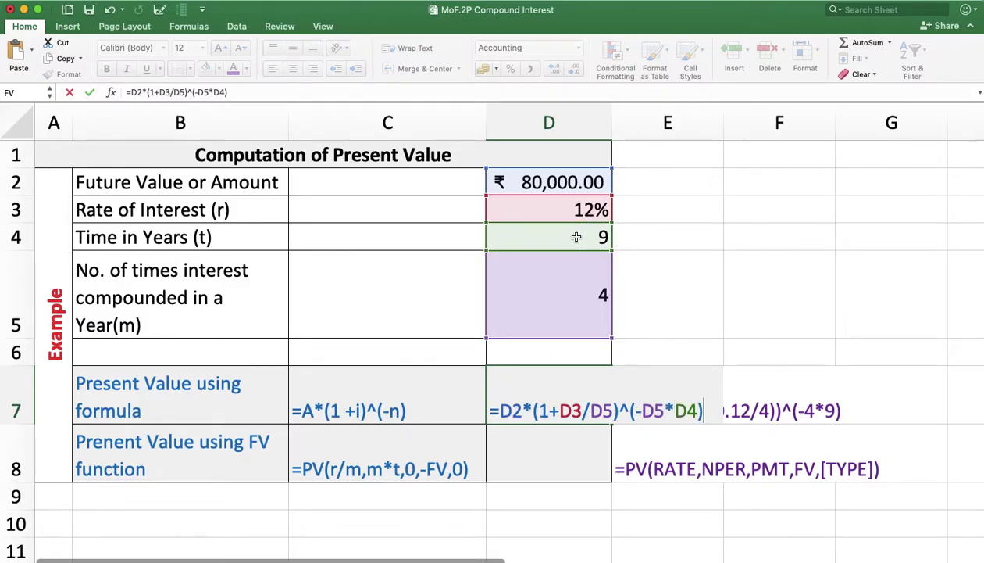
key(Return)
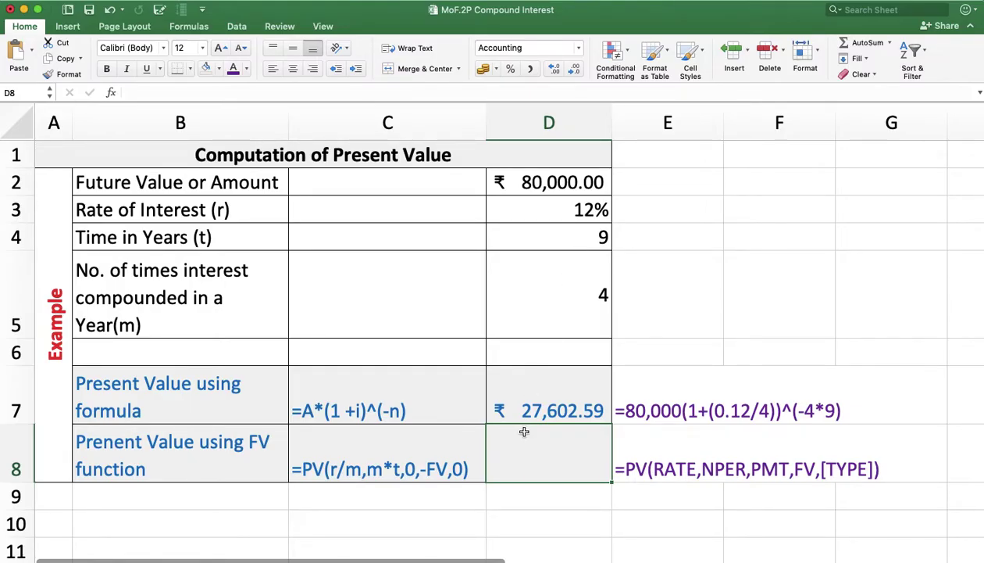
Enter =PV(D3/D5,D5*D4,0,D2,) in D8, returning ₹ -27,602.59.
text(=PV)
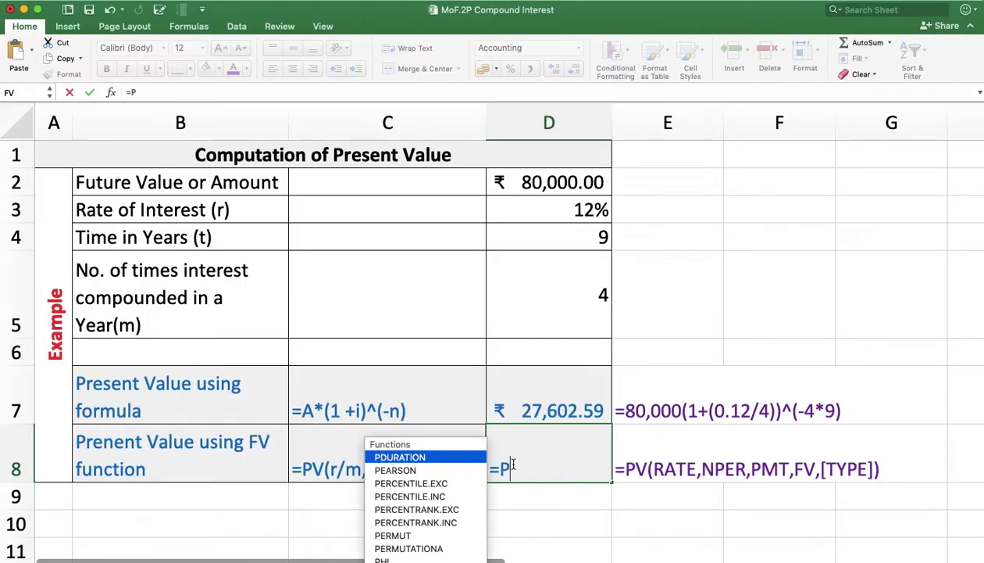
double_click(516, 503)
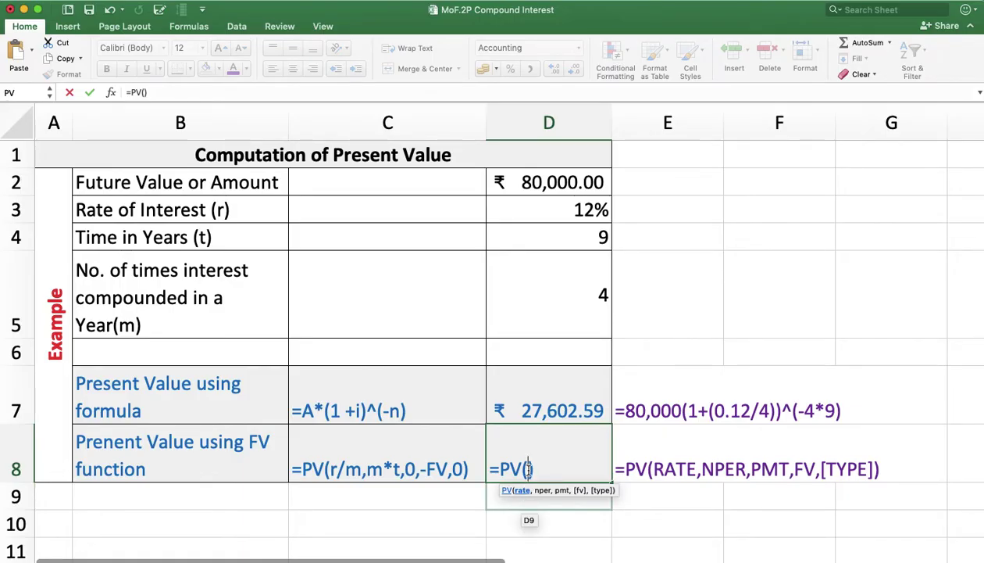
click(569, 209)
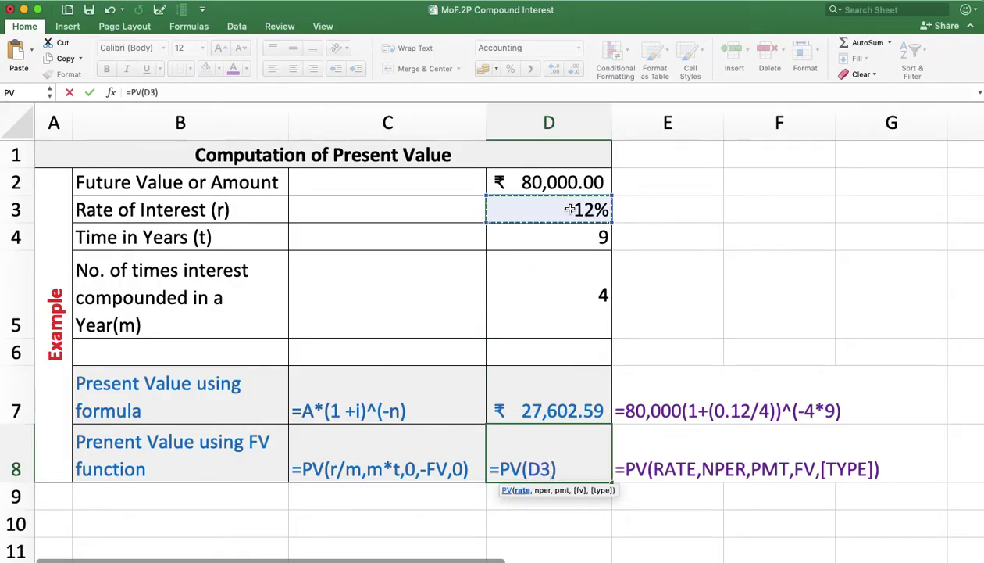
text(/)
click(575, 279)
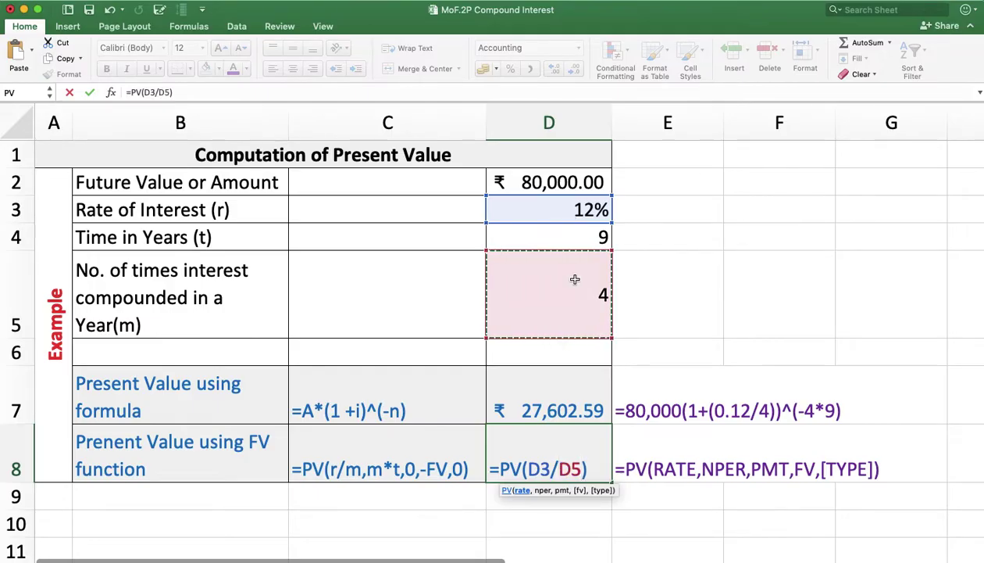
text(,)
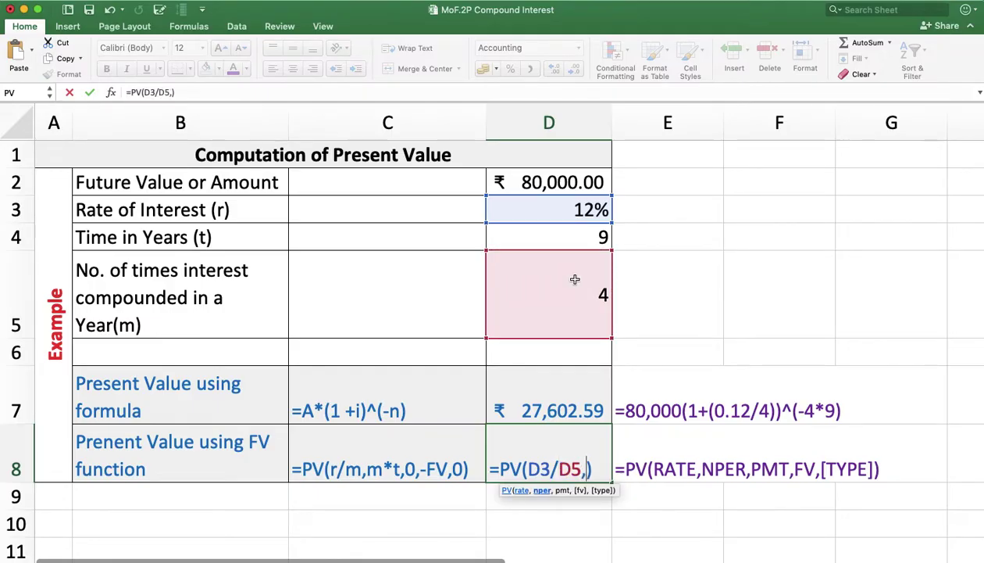
click(575, 279)
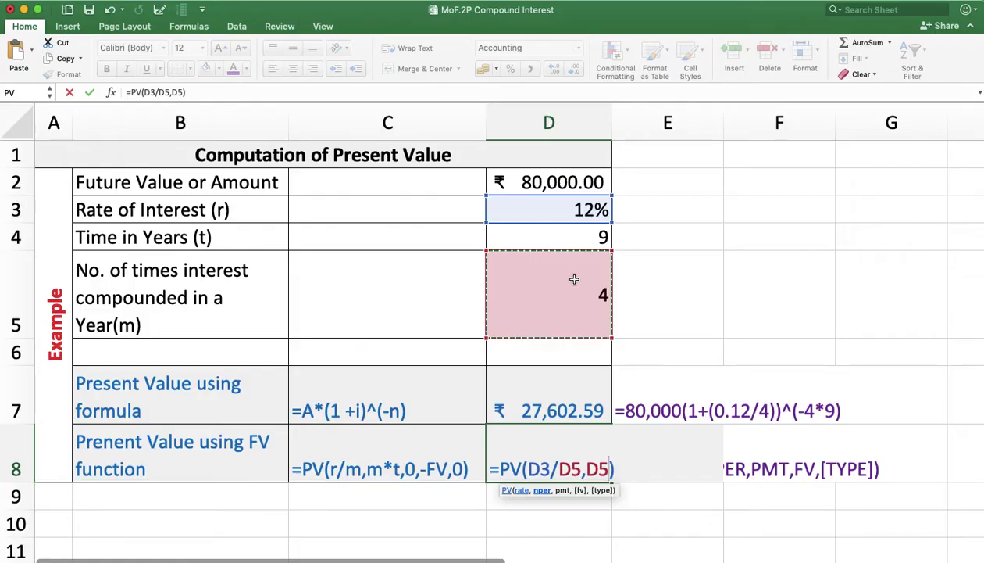
text(*)
click(582, 238)
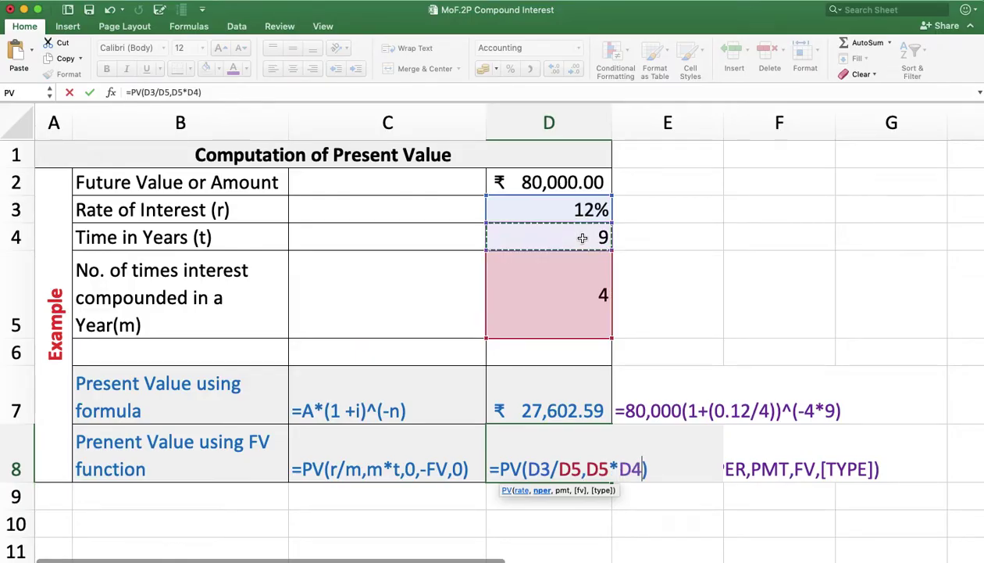
text(,)
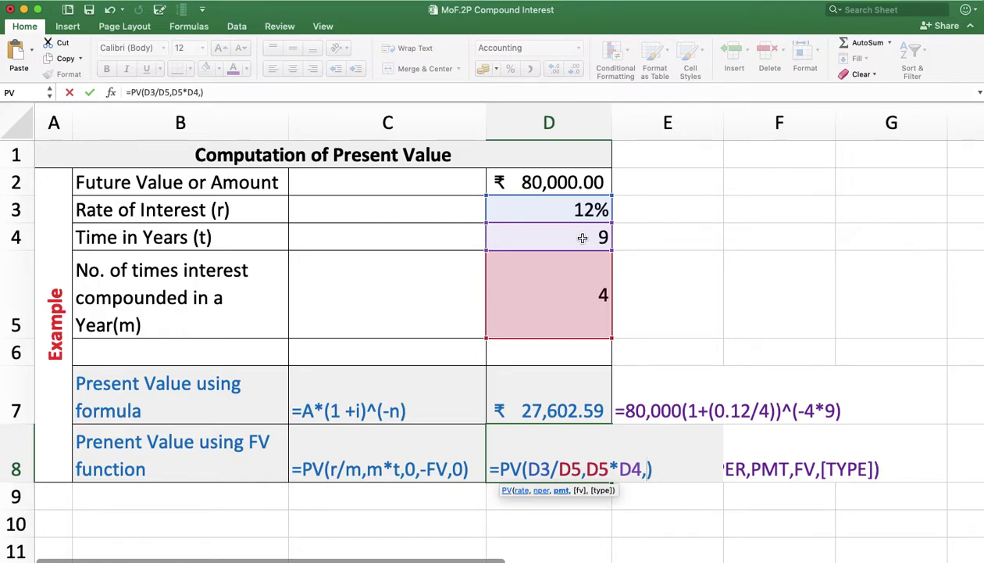
text(0,)
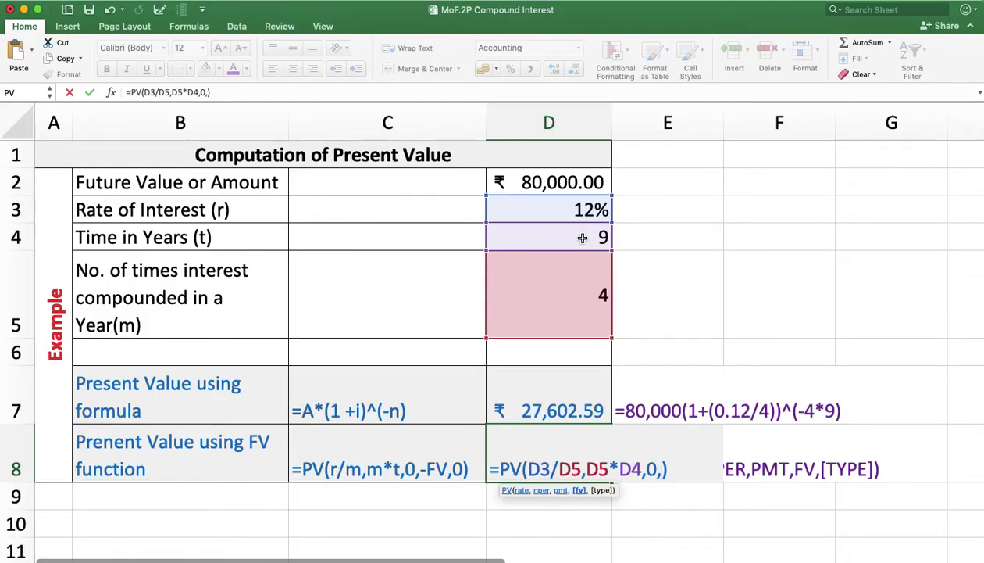
click(548, 182)
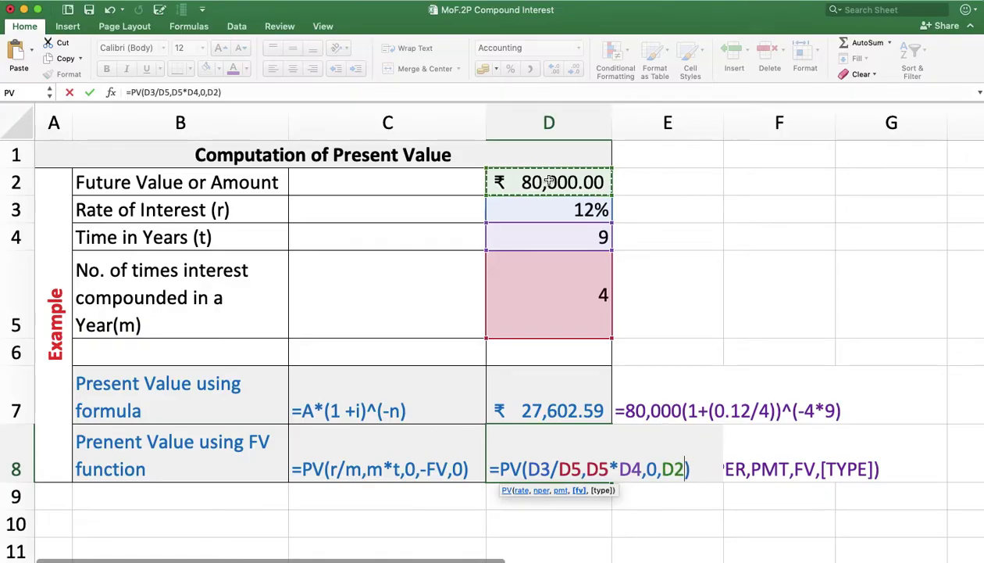
text(,)
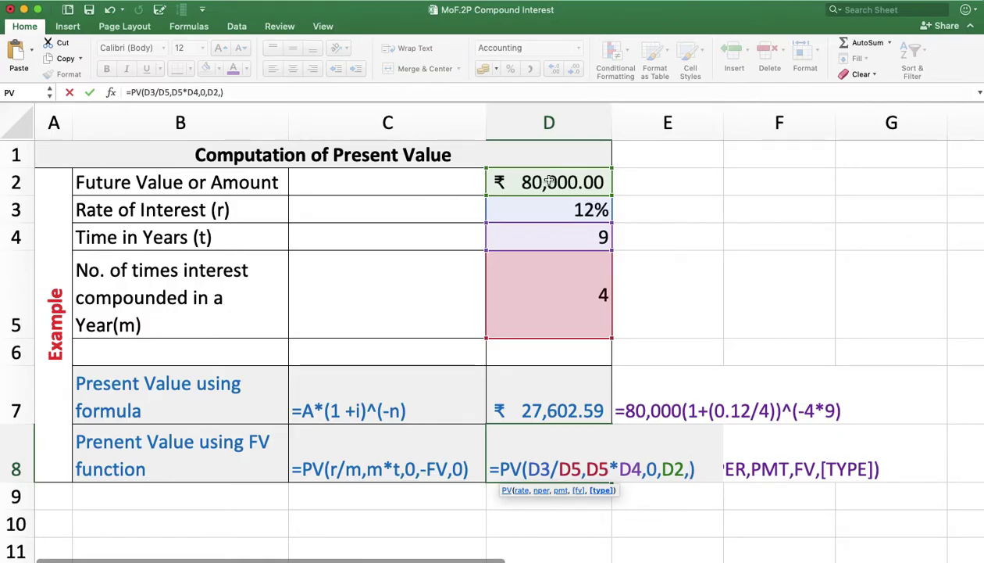
key(Return)
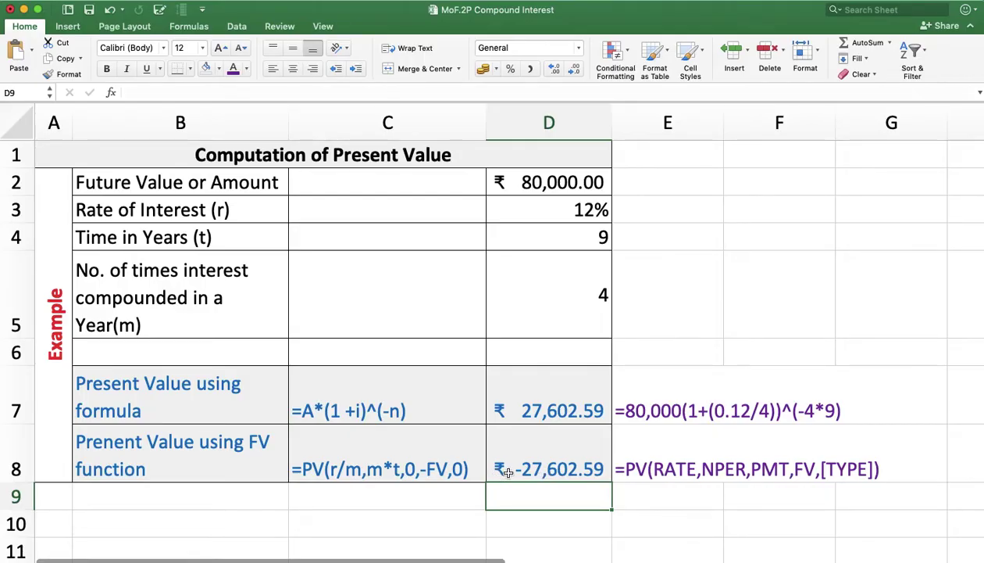
Remove the minus before FV in C8's label so it reads =PV(r/m,m*t,0,FV,0).
double_click(428, 470)
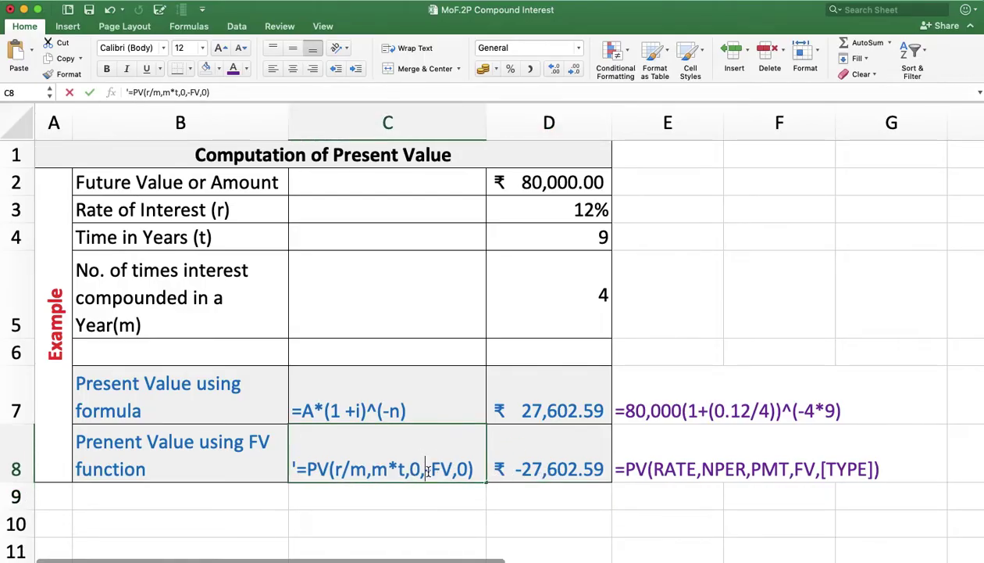
key(BackSpace)
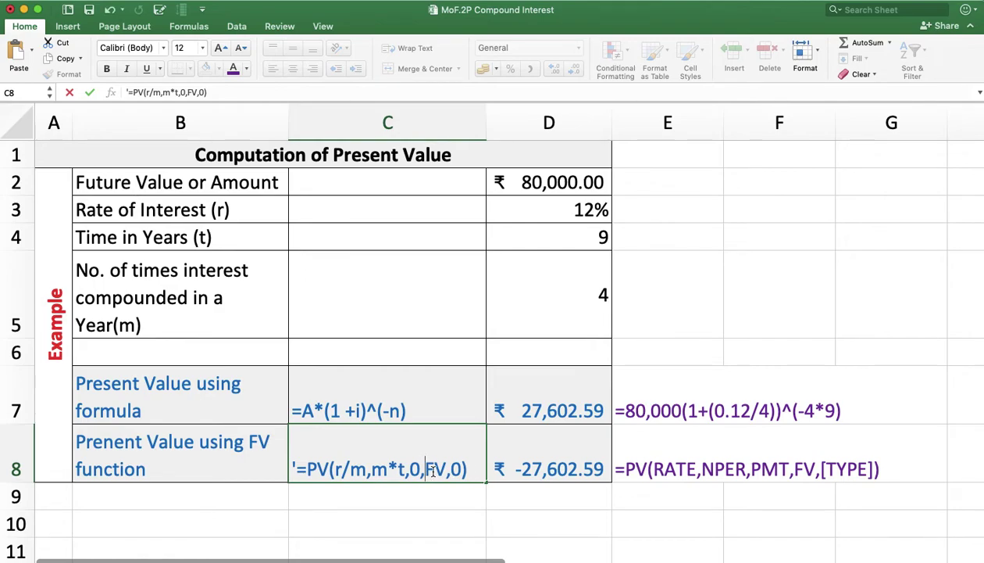
key(Return)
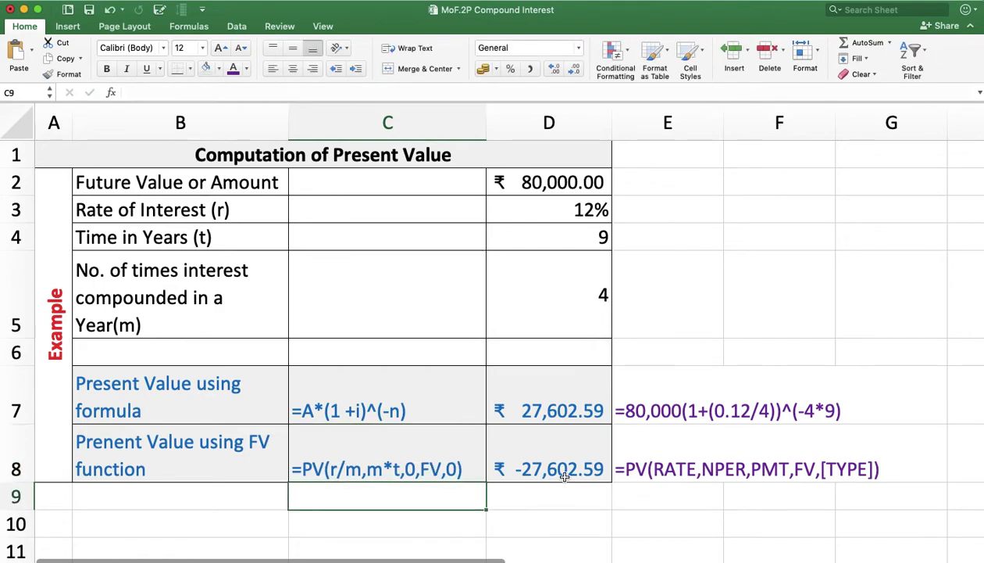